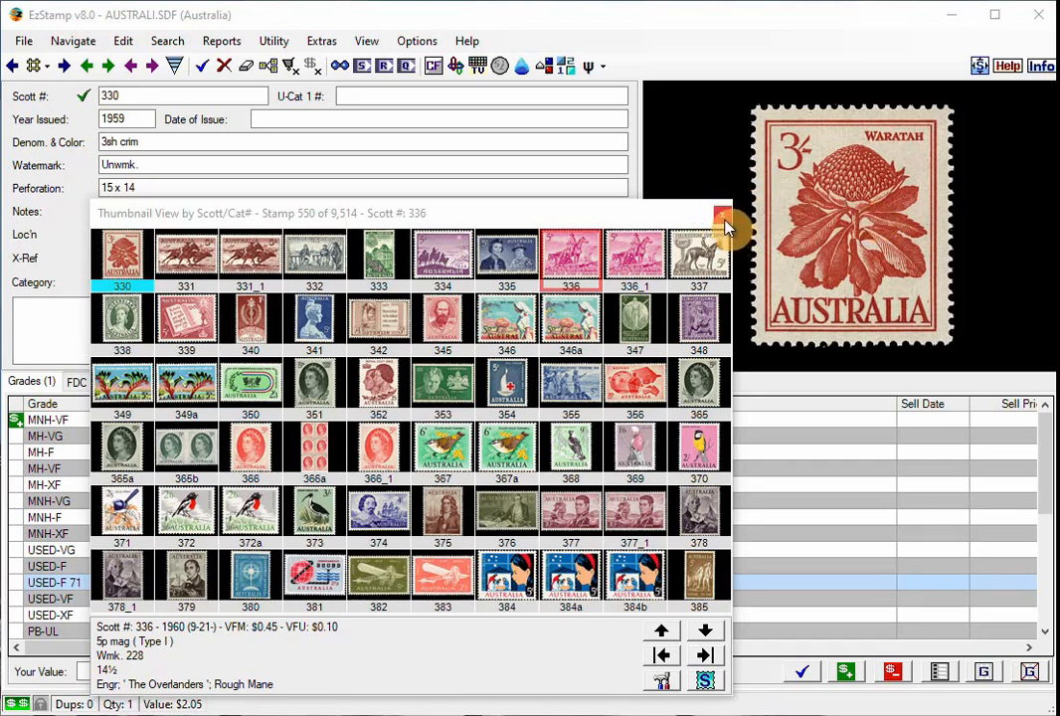
Close the thumbnail view and look through the grade list of Australian stamp 330, including the custom grades
click(724, 219)
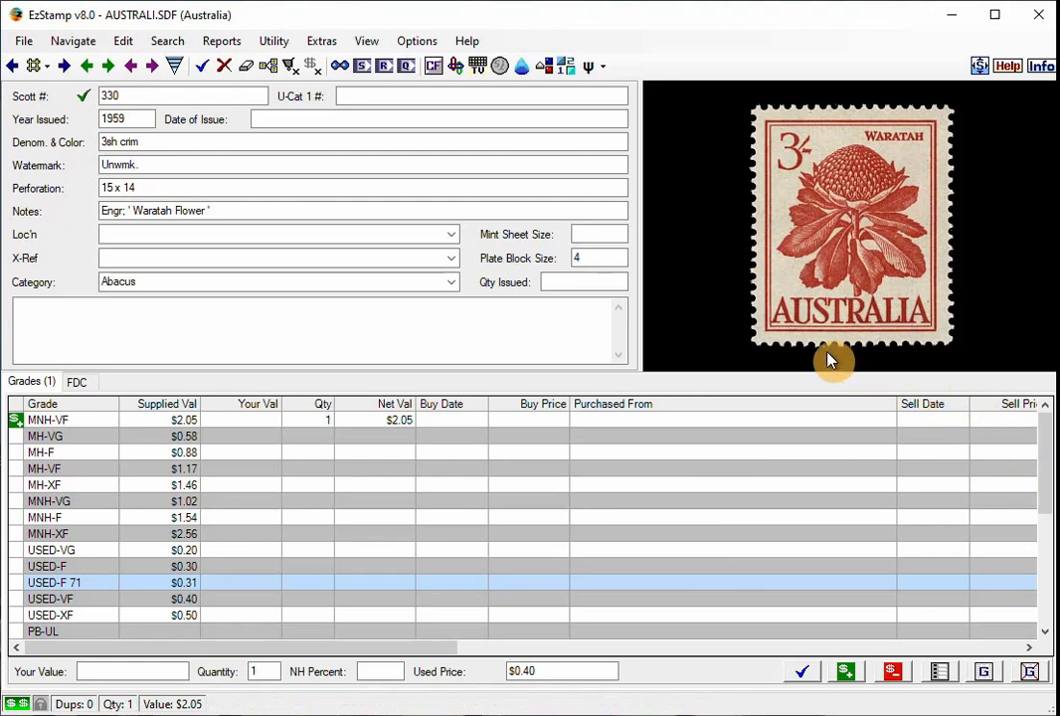
scroll(453, 430, down, 4)
scroll(453, 430, down, 1)
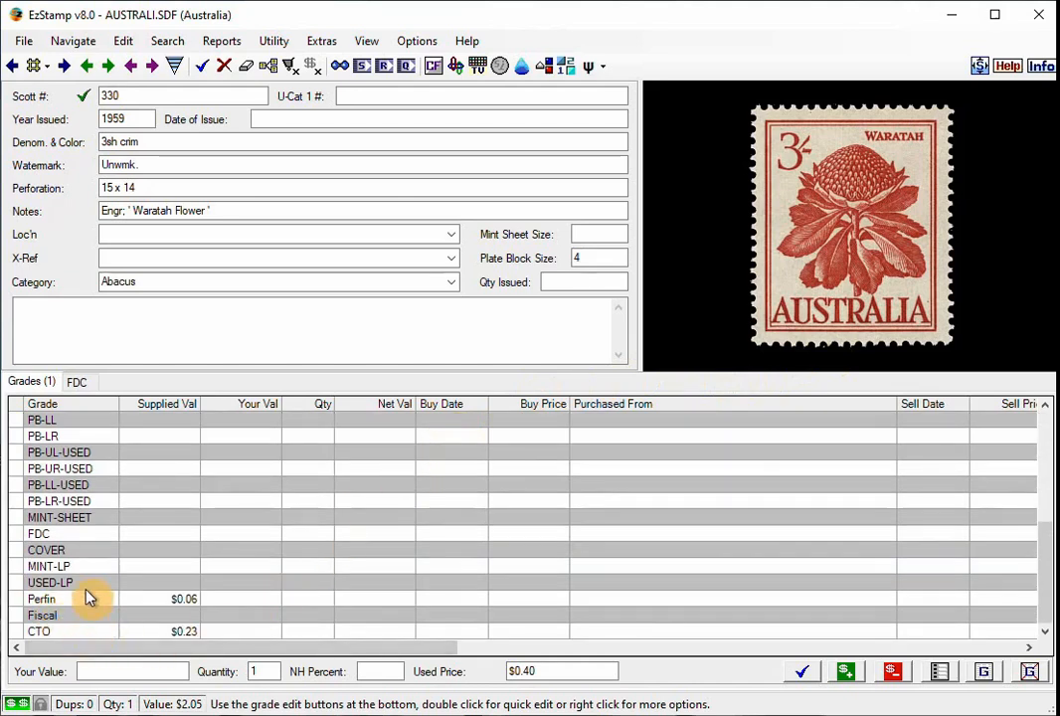
scroll(85, 586, up, 3)
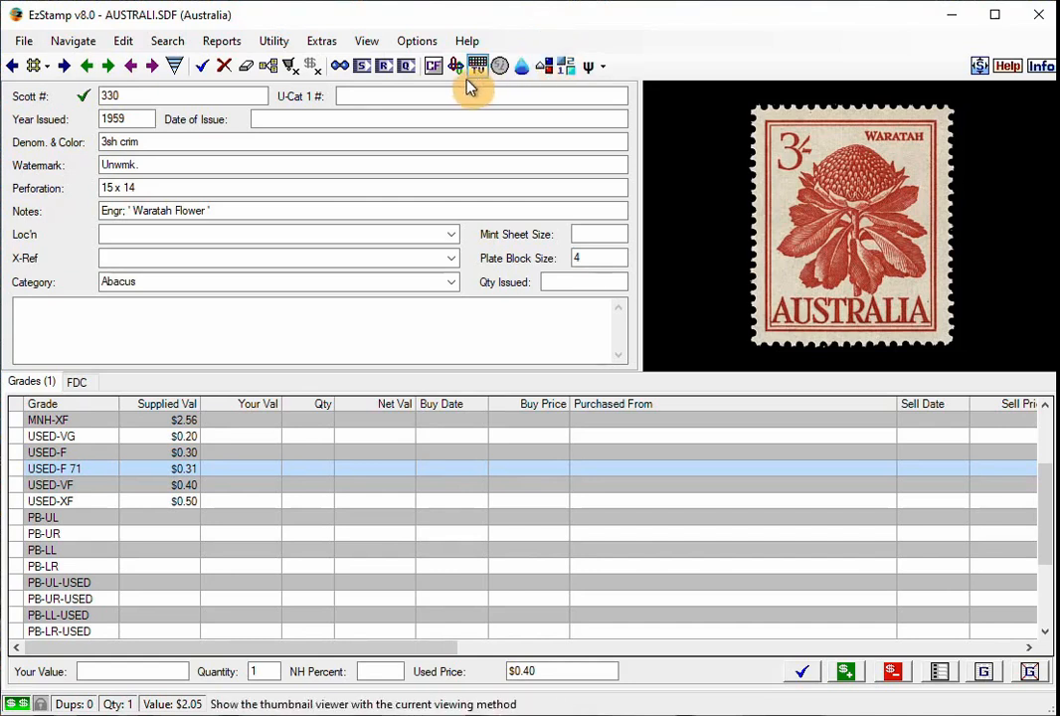
Open the grade configuration editor for Australia and review its user-defined grades, such as USED-F 71
click(283, 49)
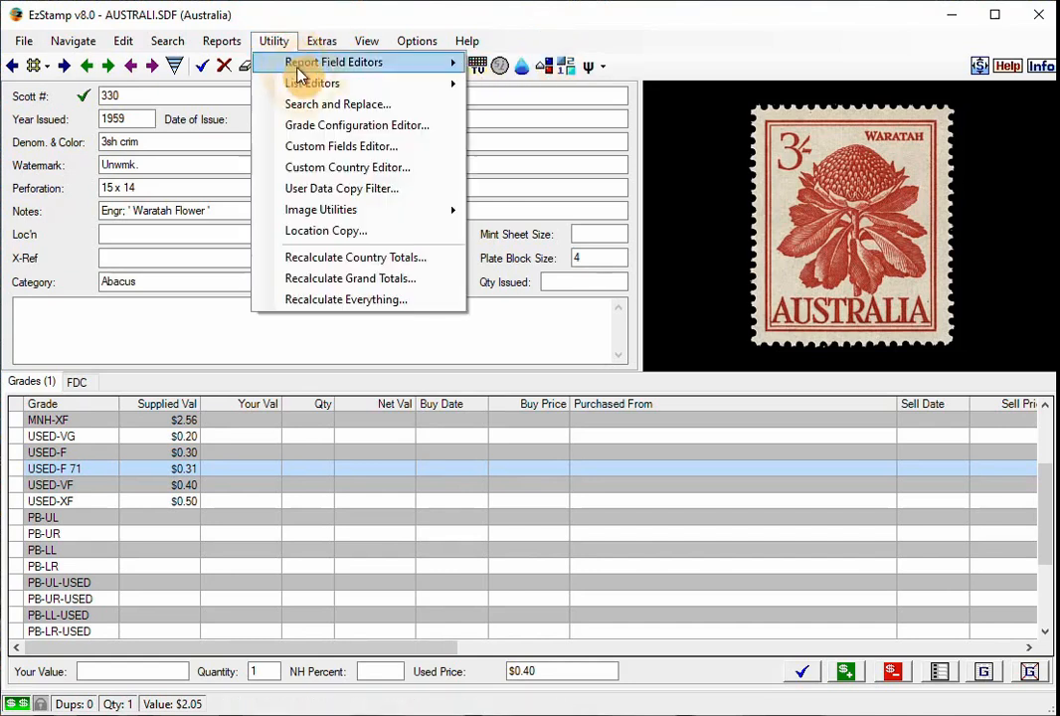
click(331, 124)
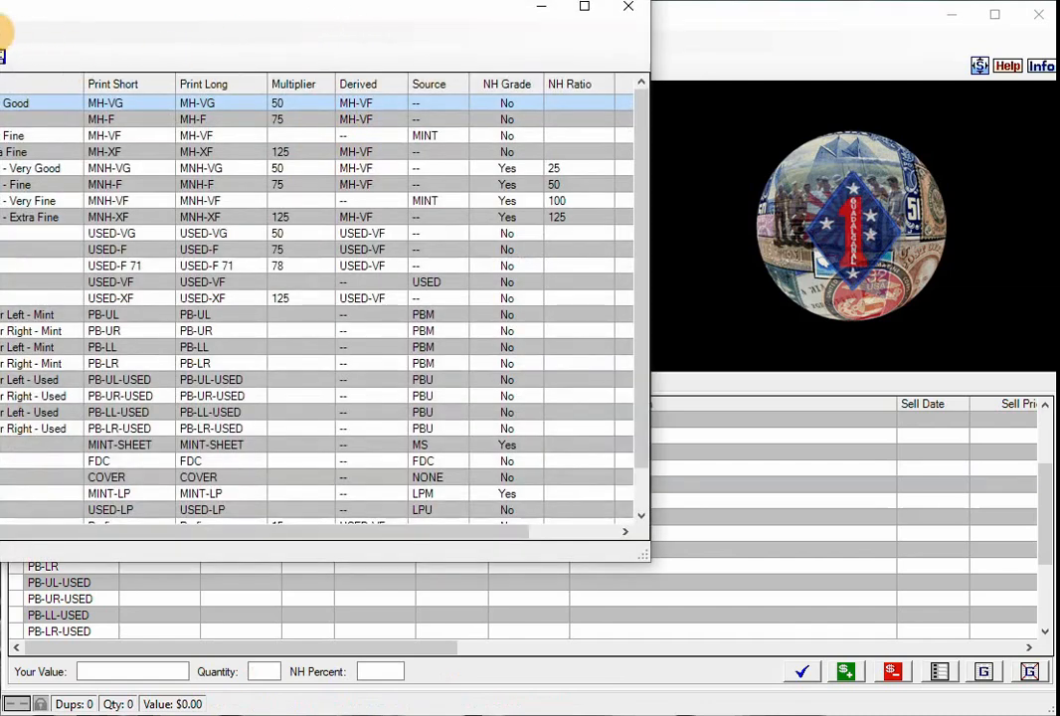
drag(0, 11, 249, 70)
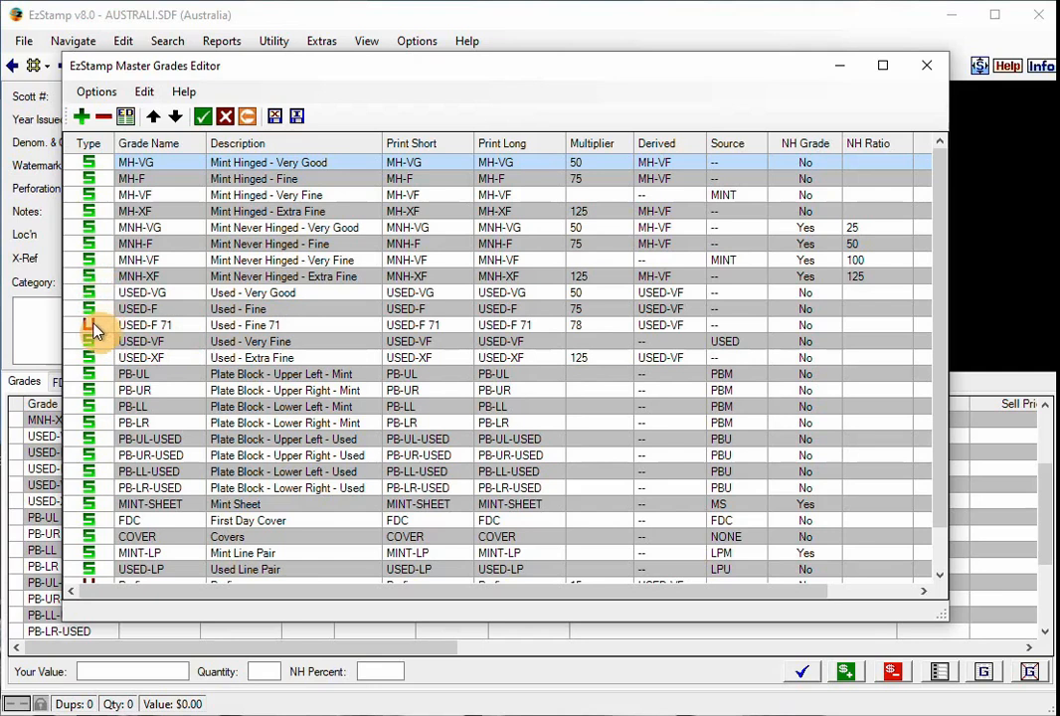
click(144, 327)
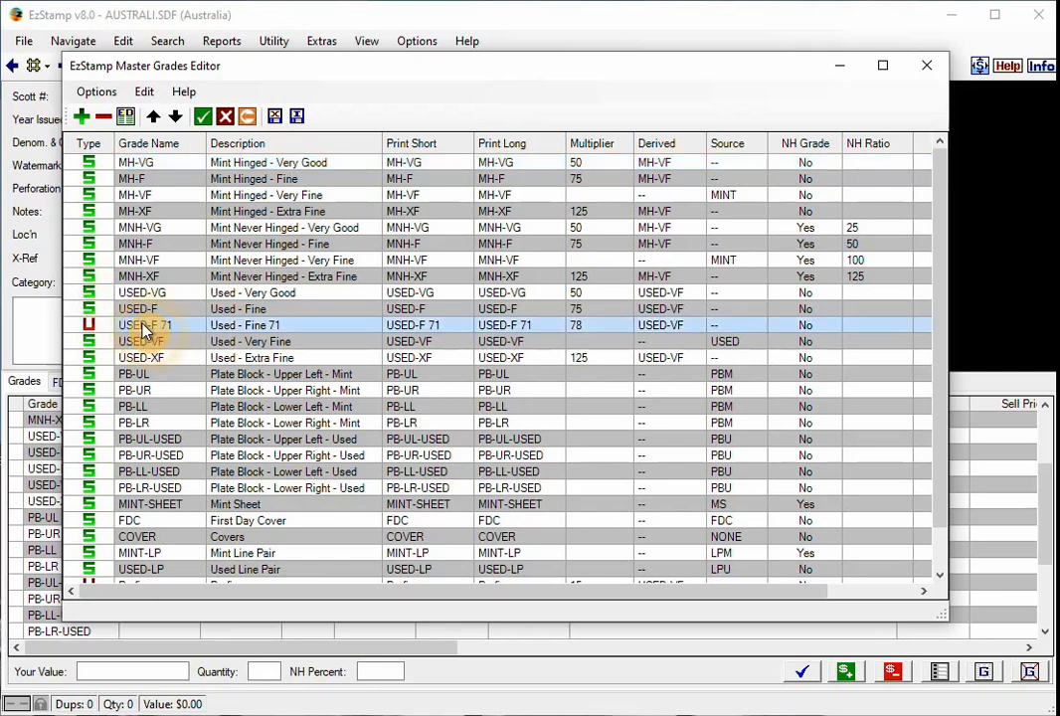
scroll(155, 333, down, 1)
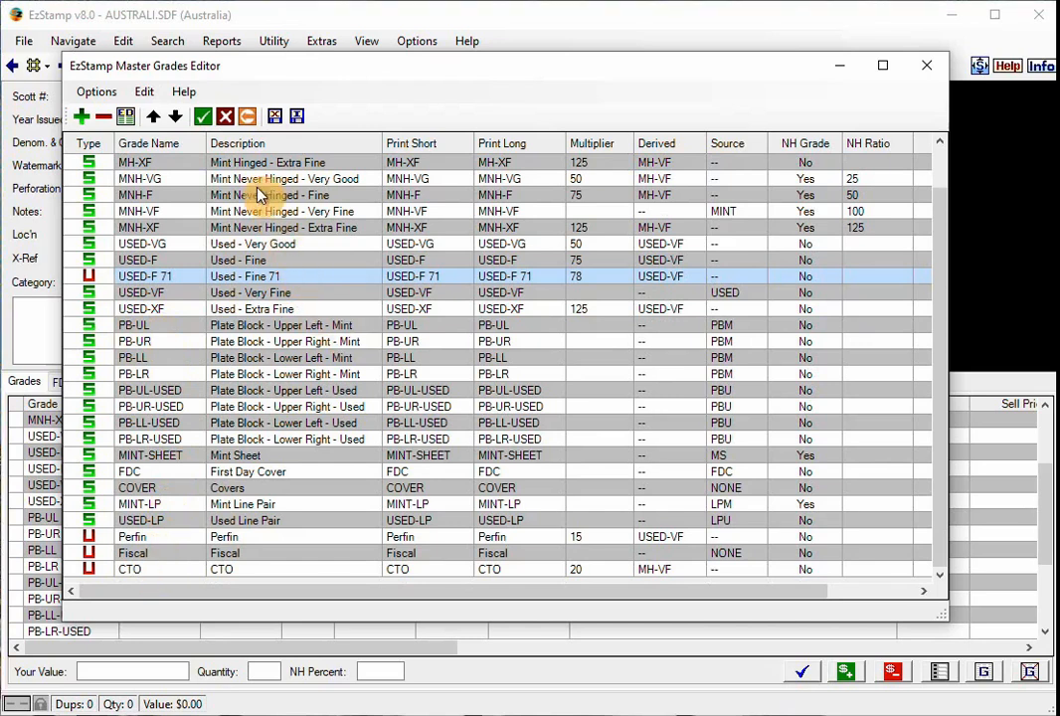
Export Australia's grades to australia_custom_Grades.grd, overwriting the existing file, and close the grades editor
click(277, 122)
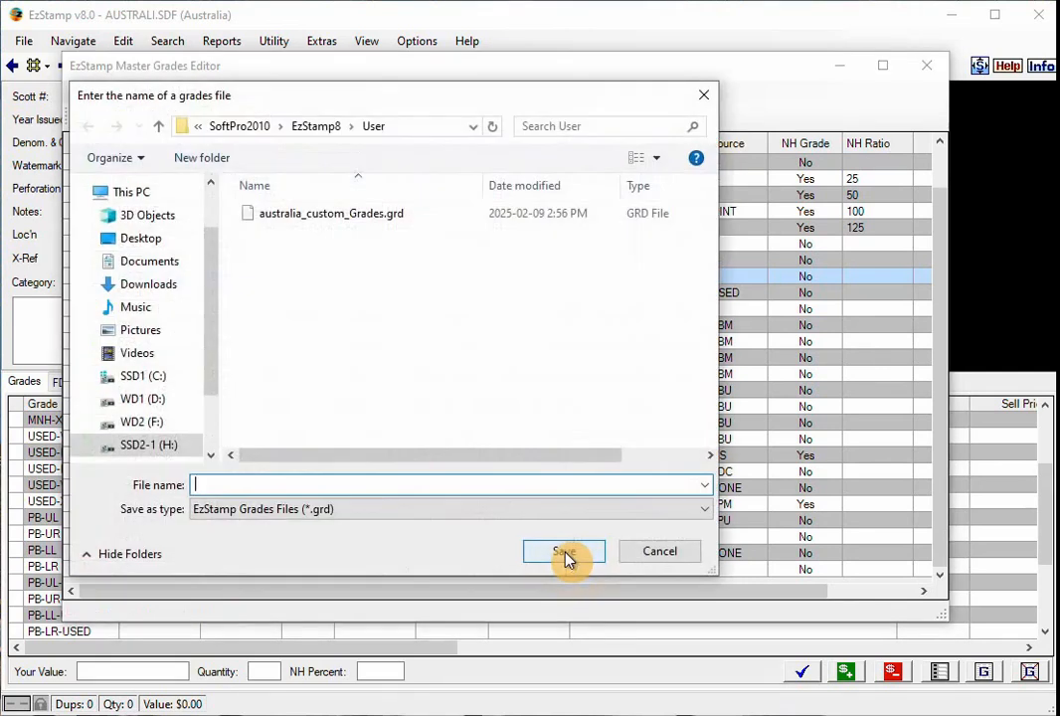
click(328, 215)
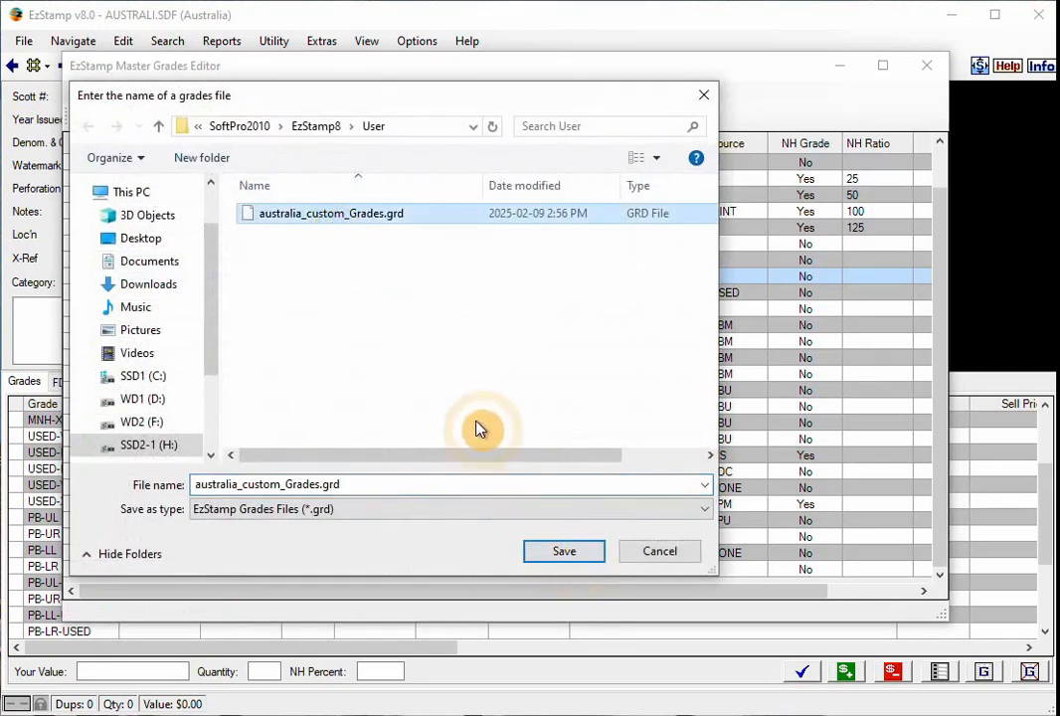
click(569, 556)
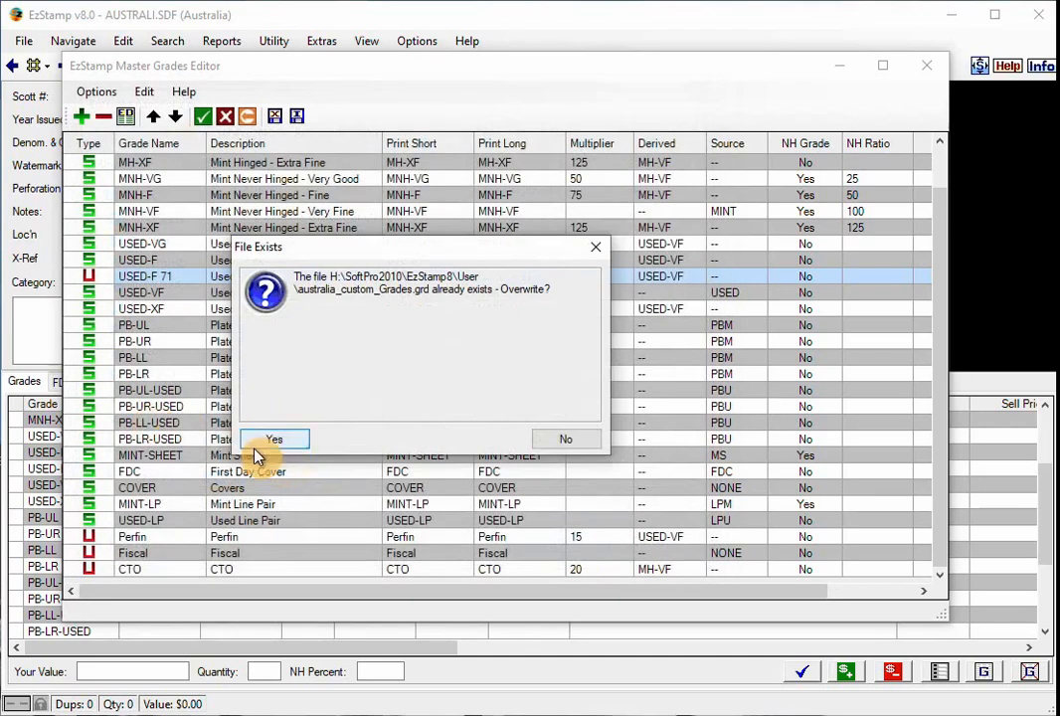
click(280, 441)
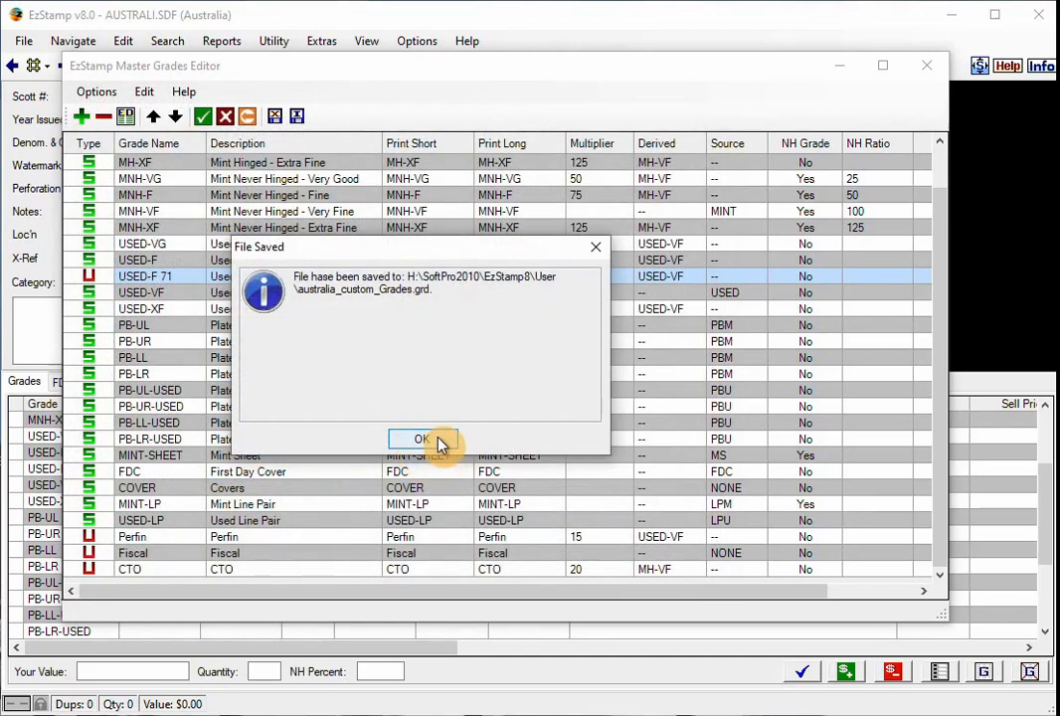
click(438, 442)
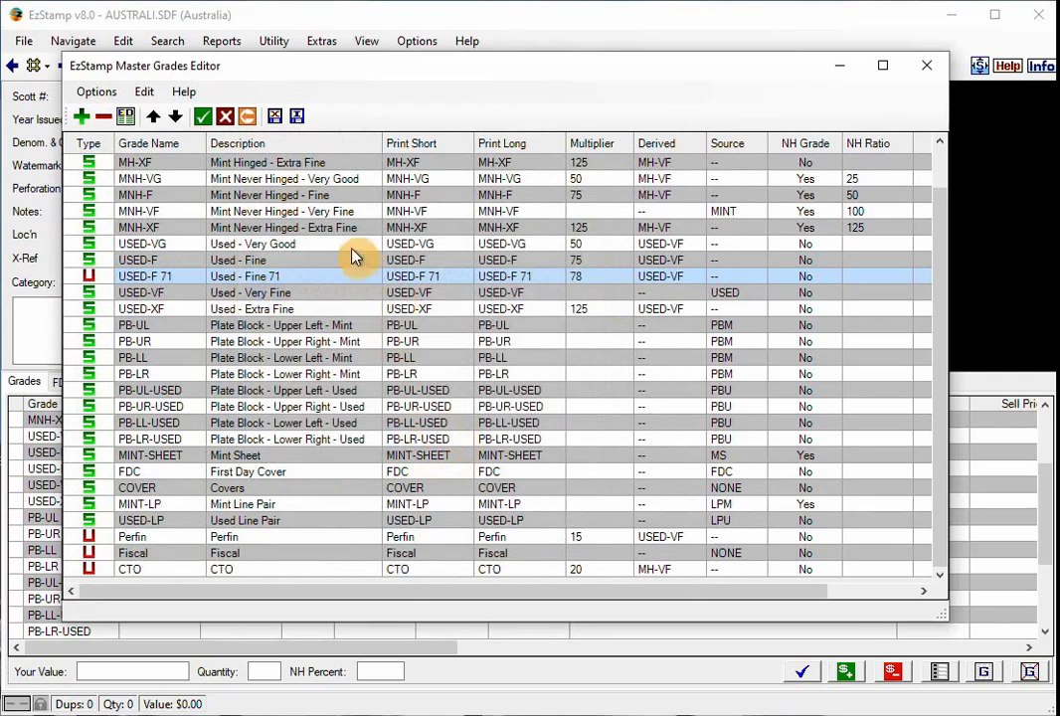
click(925, 69)
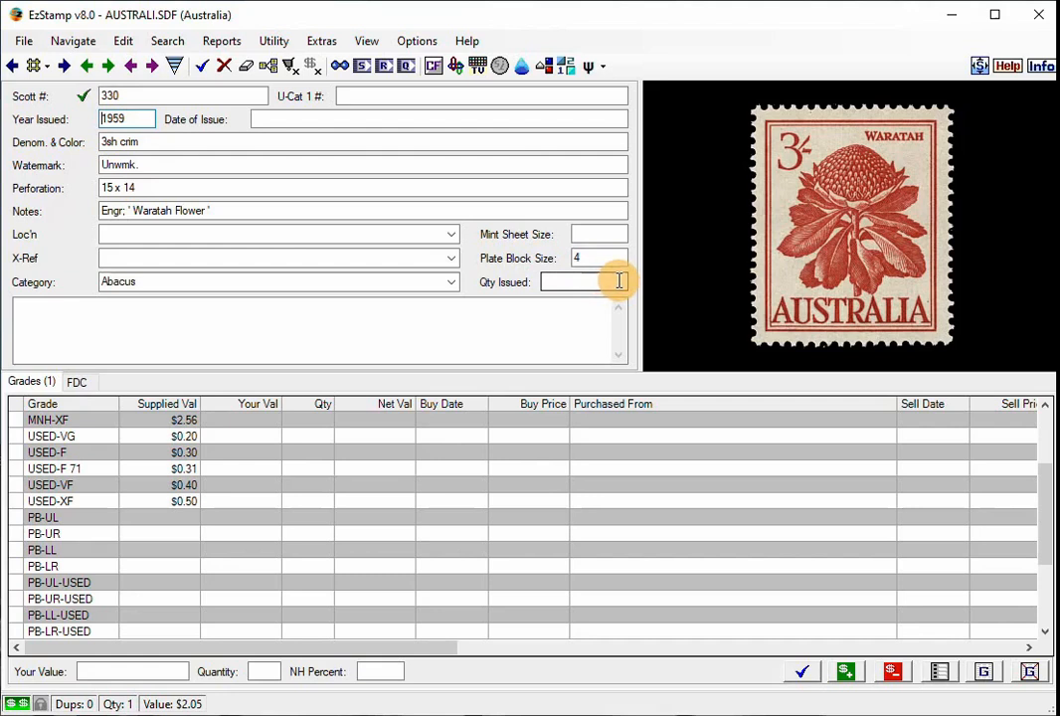
Open the recently used Great Britain country file and go to its next inventoried stamp
click(25, 43)
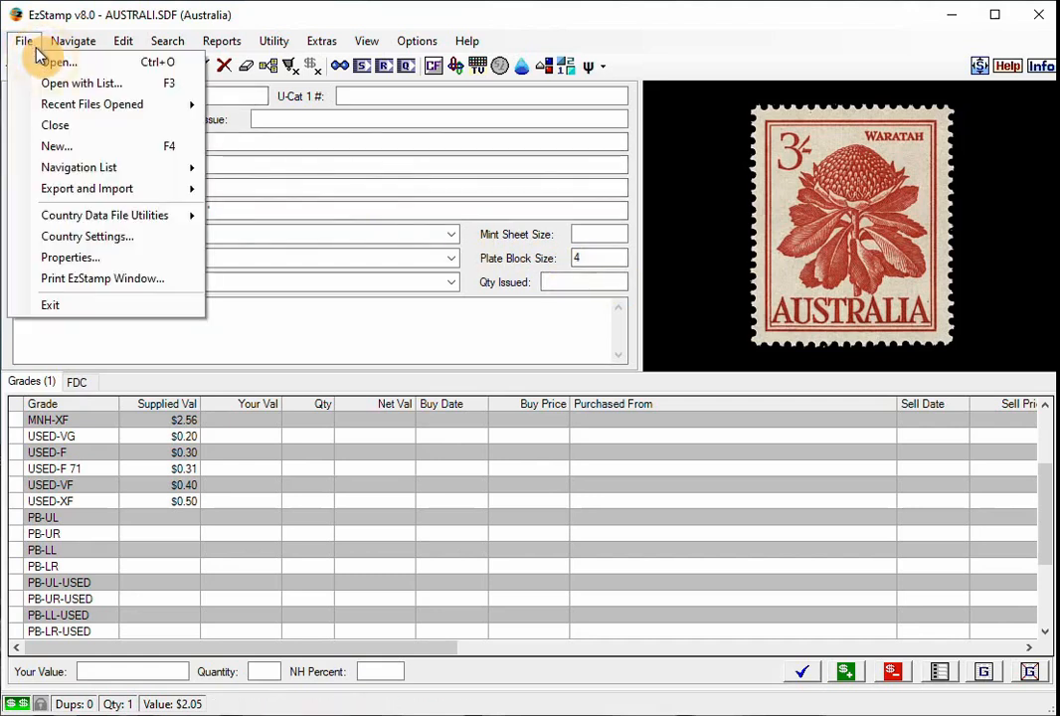
mouse_move(88, 105)
click(277, 128)
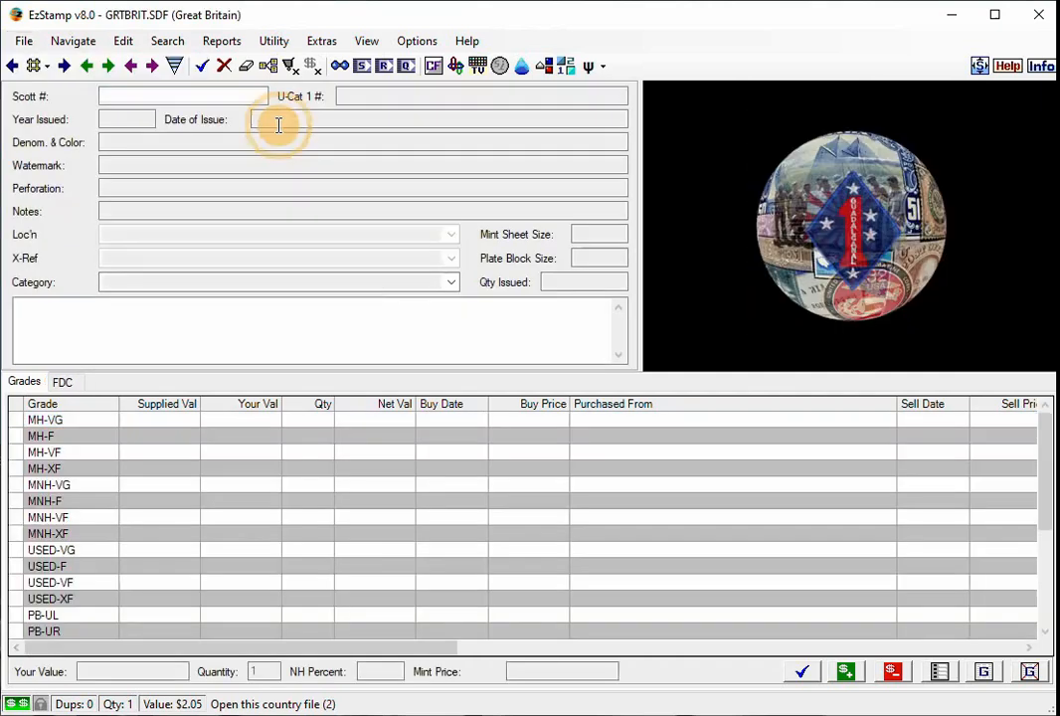
click(110, 66)
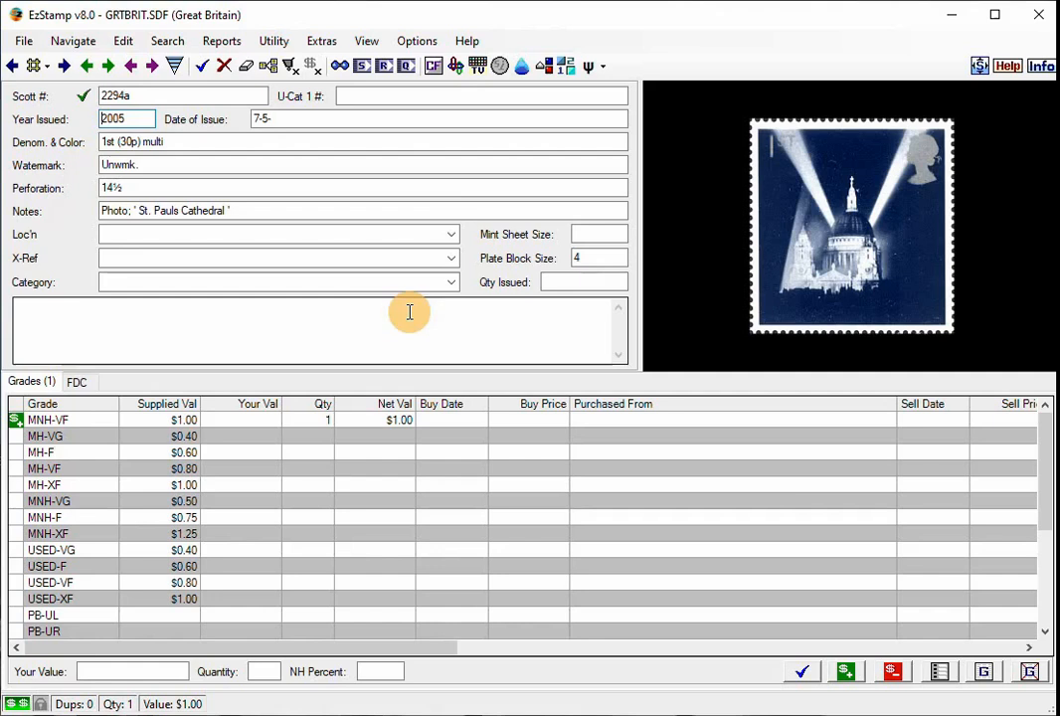
Try importing the full grade set from australia_custom_Grades.grd into Great Britain's grade configuration, and discard the changes
click(275, 43)
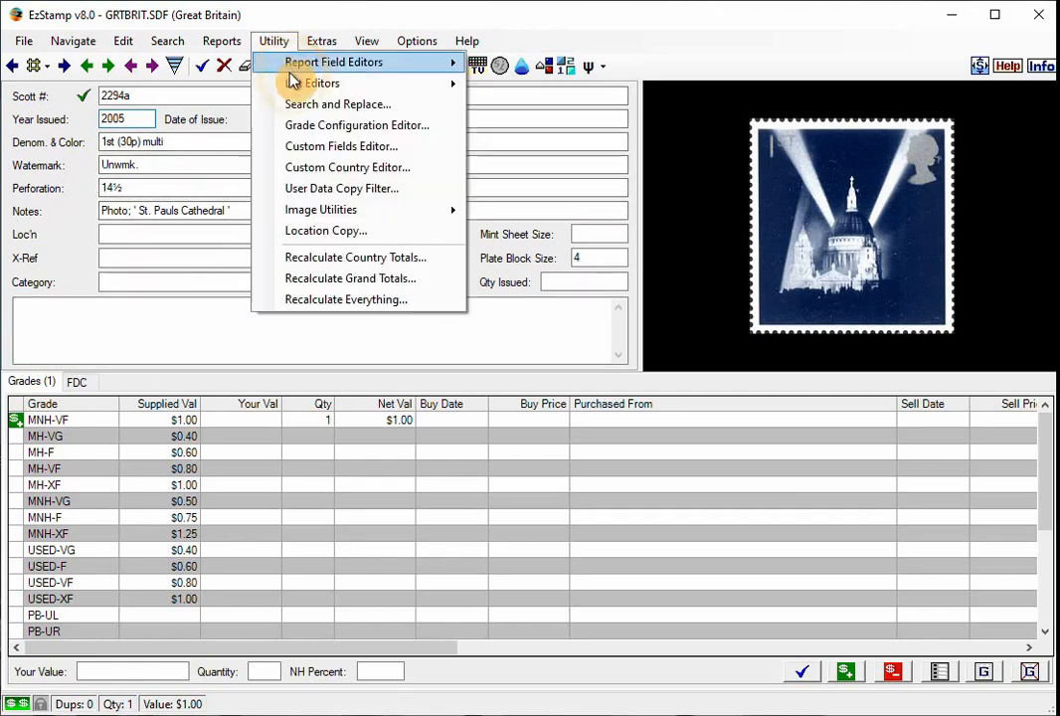
click(339, 126)
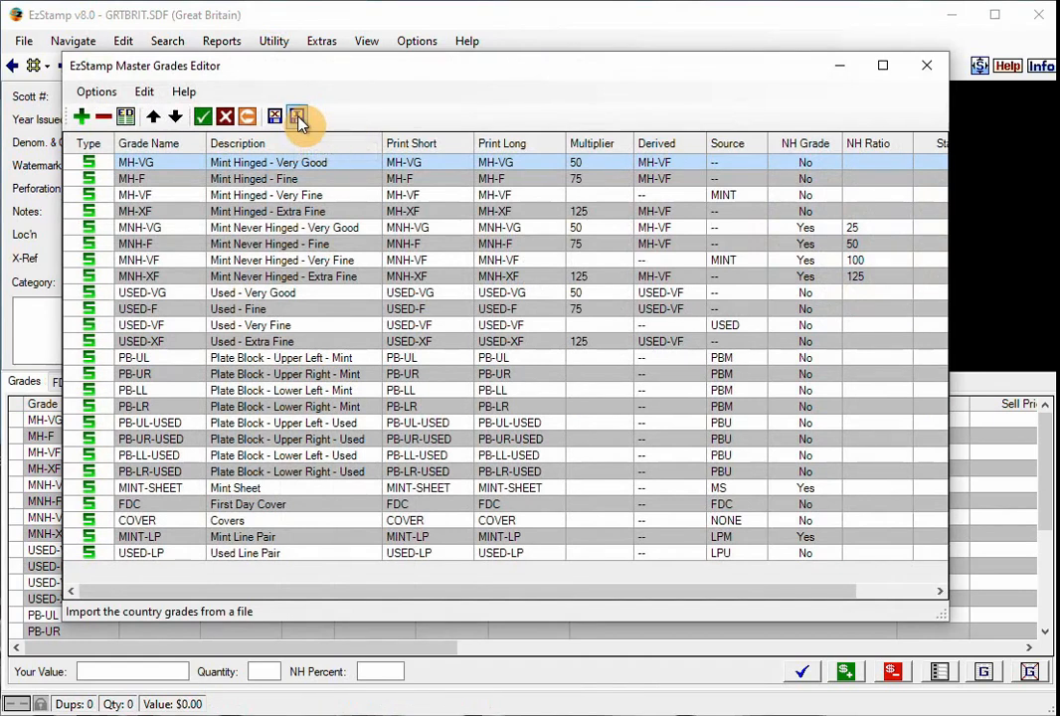
click(297, 117)
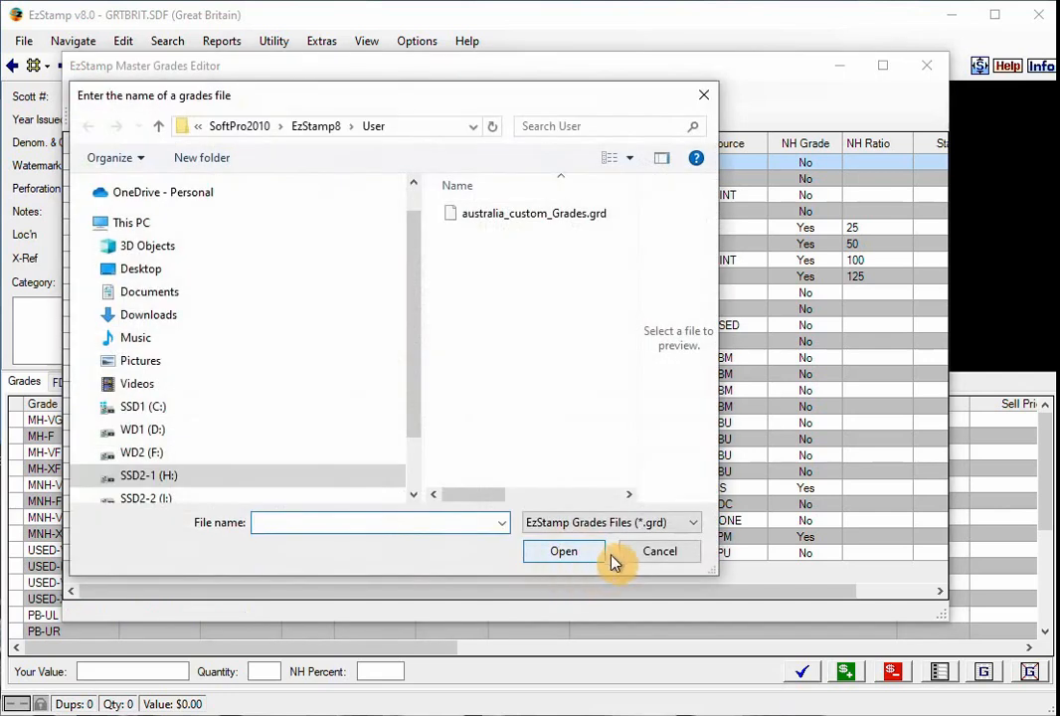
click(528, 221)
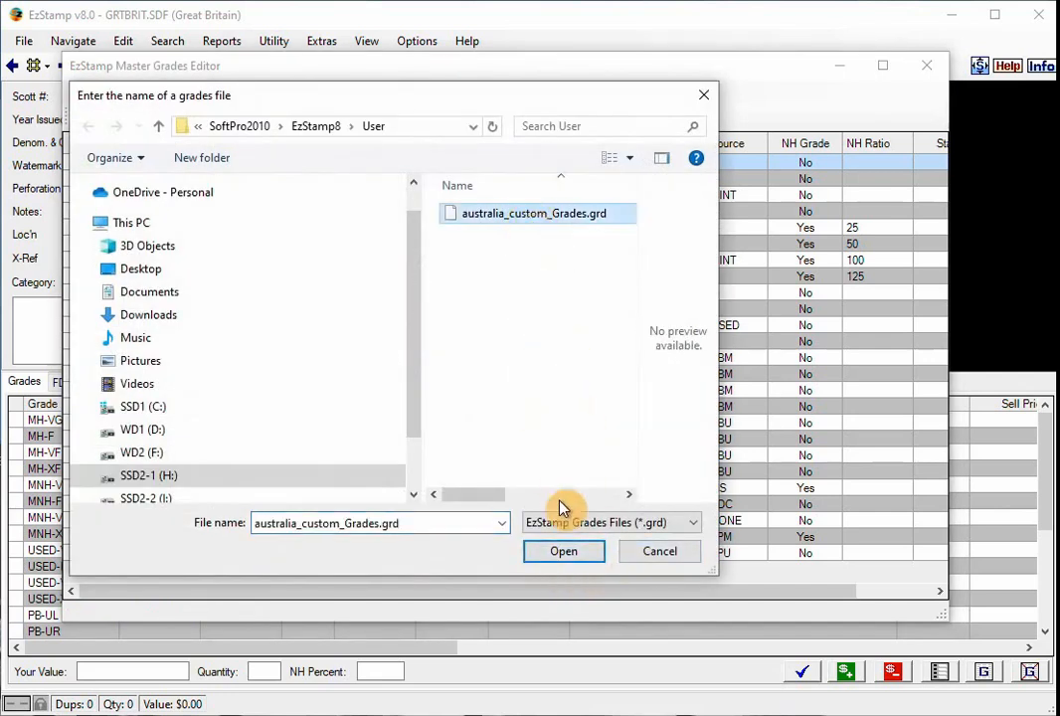
click(564, 552)
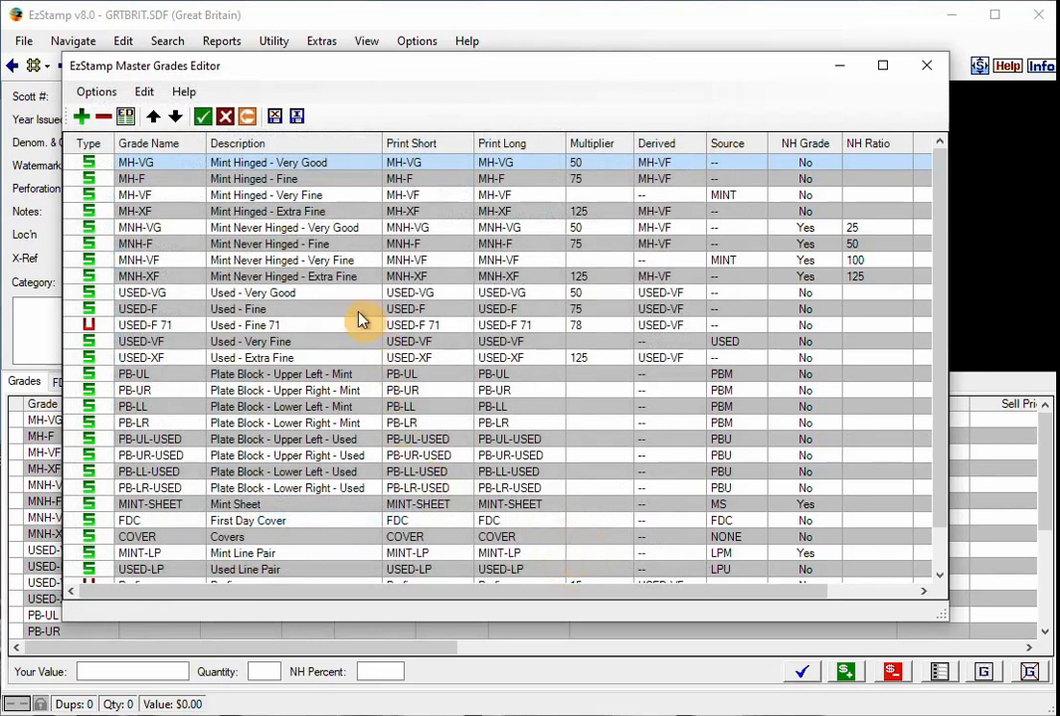
scroll(353, 296, down, 1)
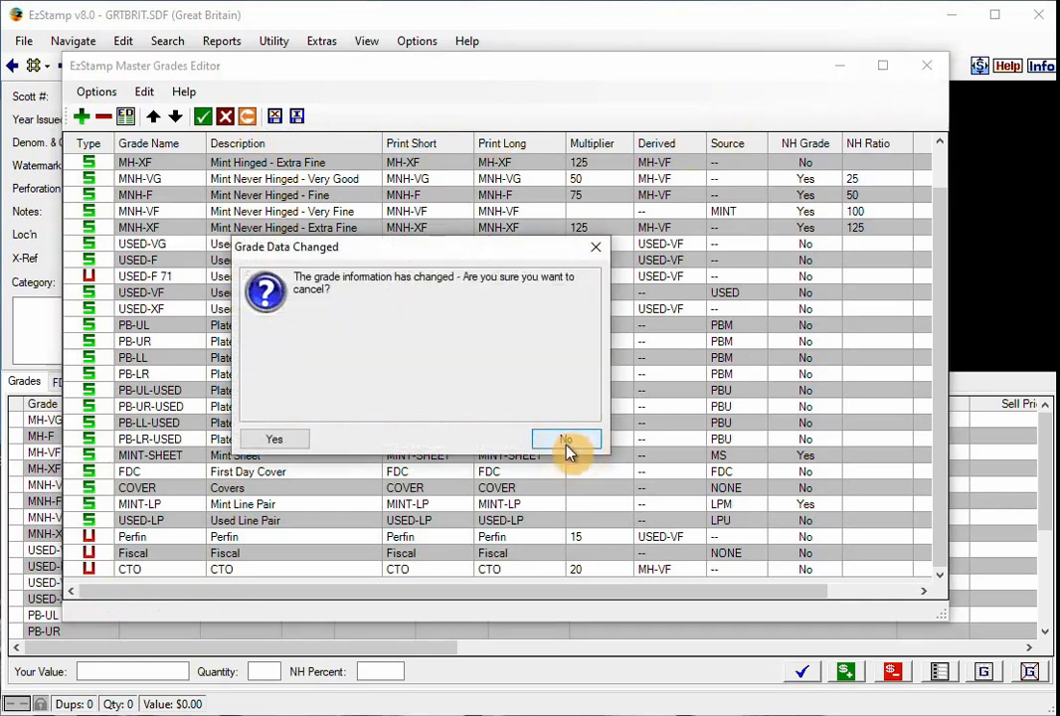
click(282, 441)
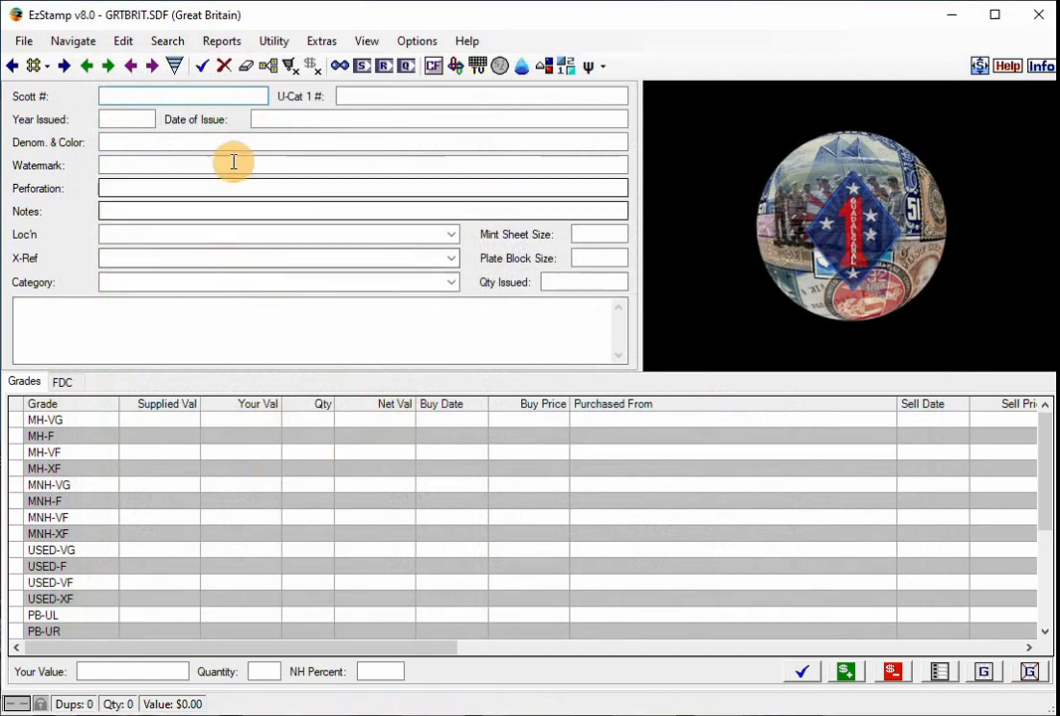
Reopen Great Britain's grade configuration and load the custom grade definitions from australia_custom_Grades.grd for selection
click(274, 41)
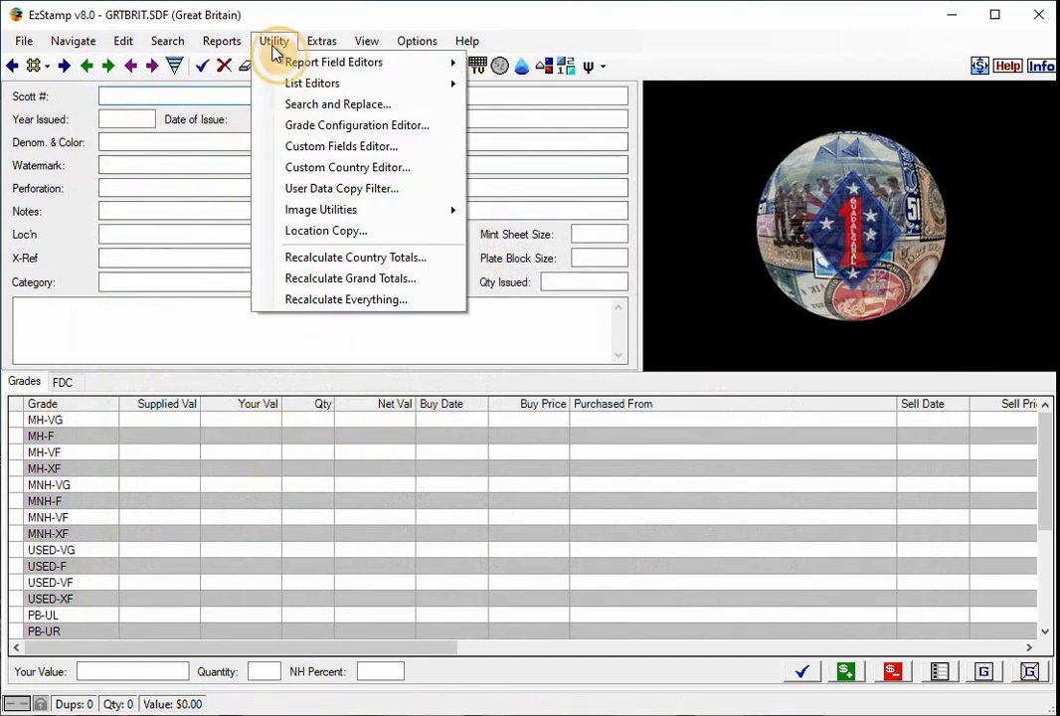
click(342, 127)
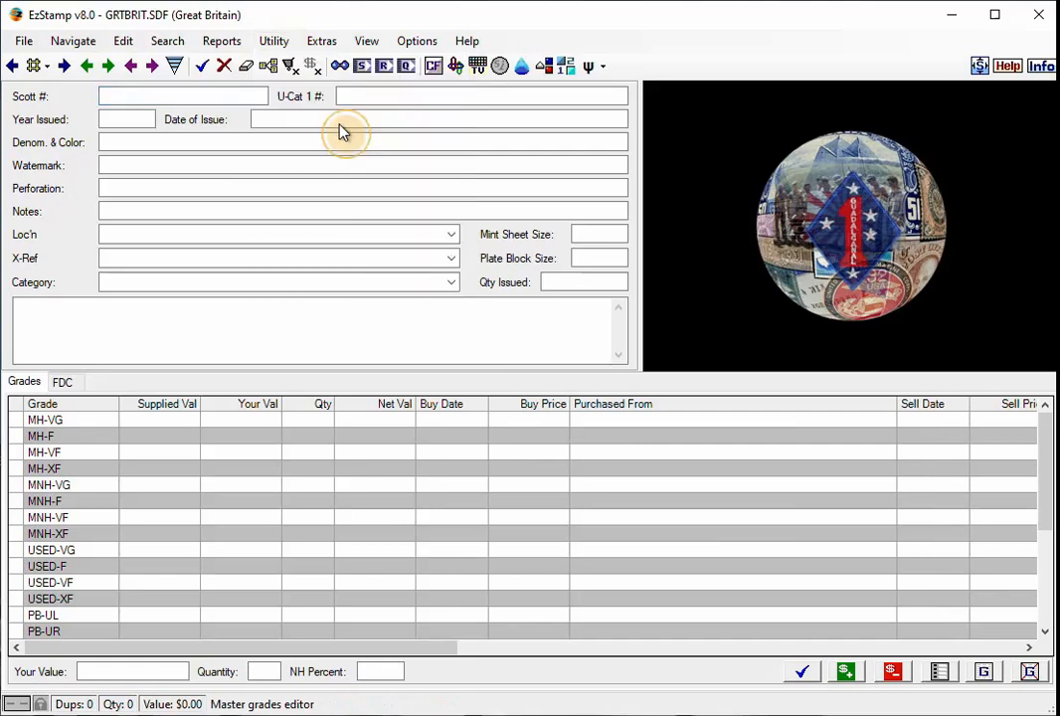
click(104, 92)
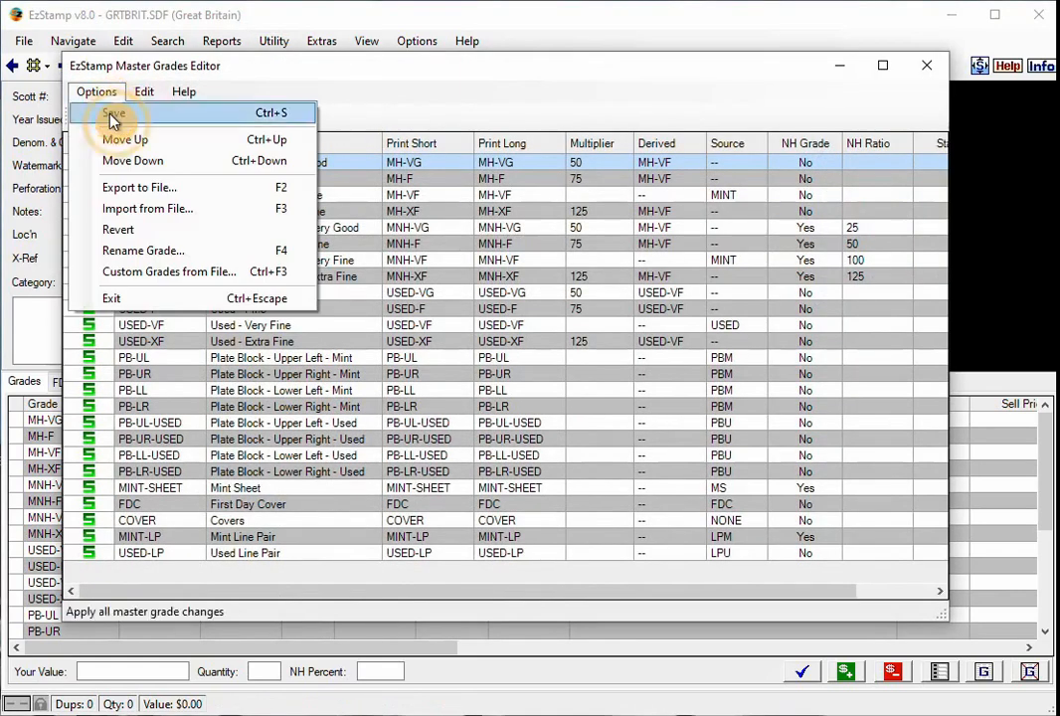
click(154, 277)
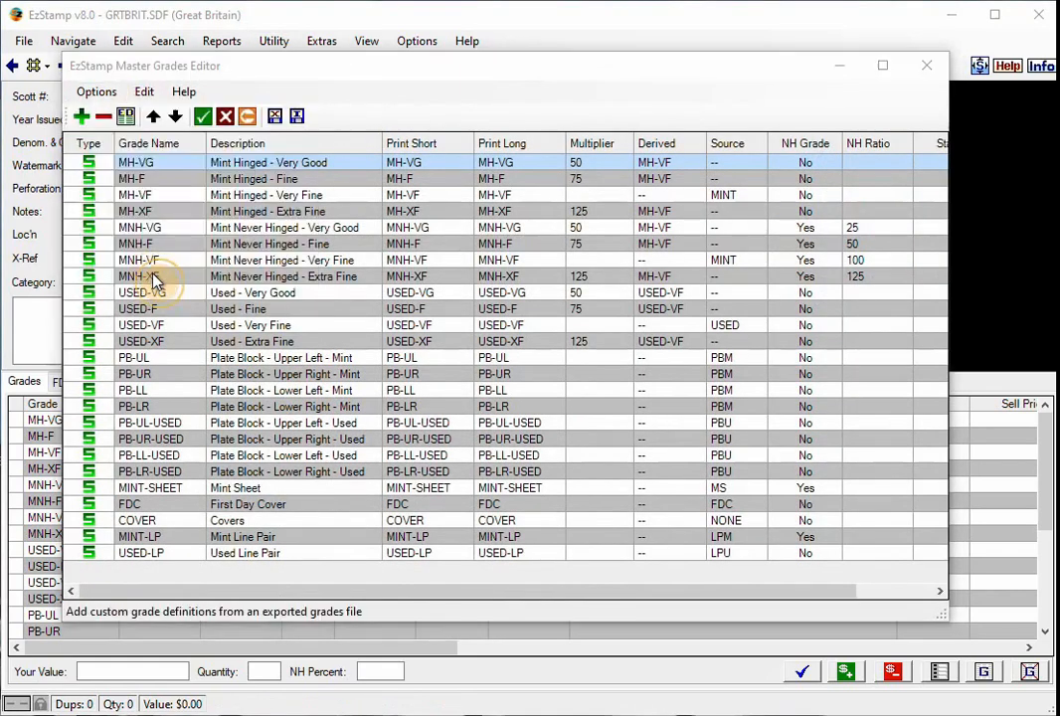
click(522, 213)
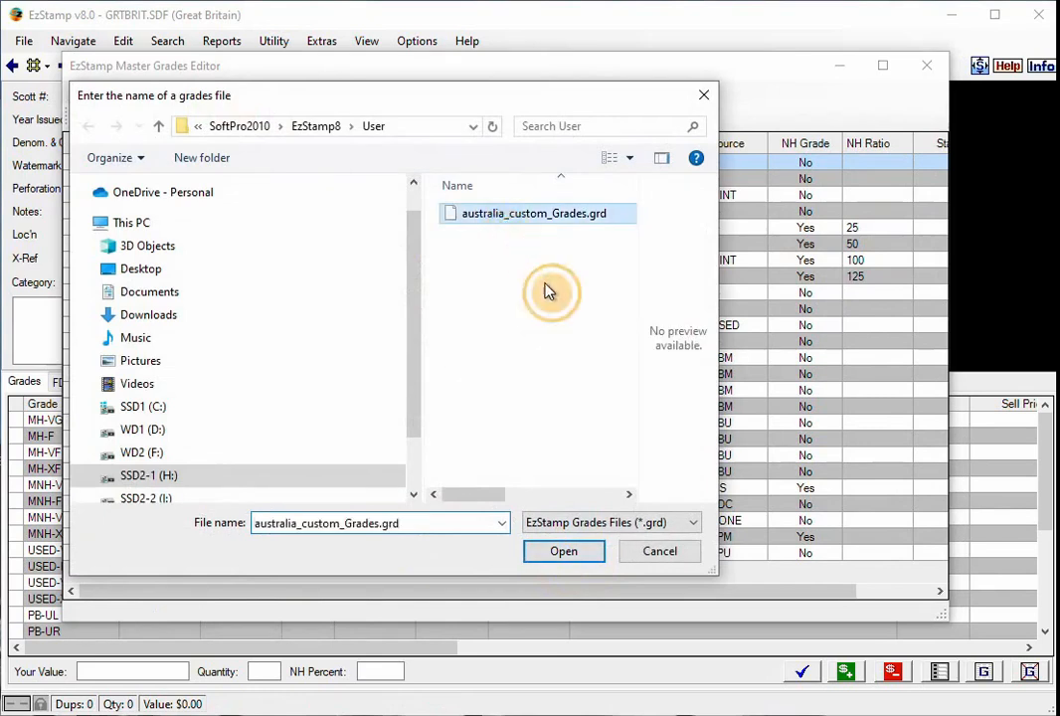
click(584, 554)
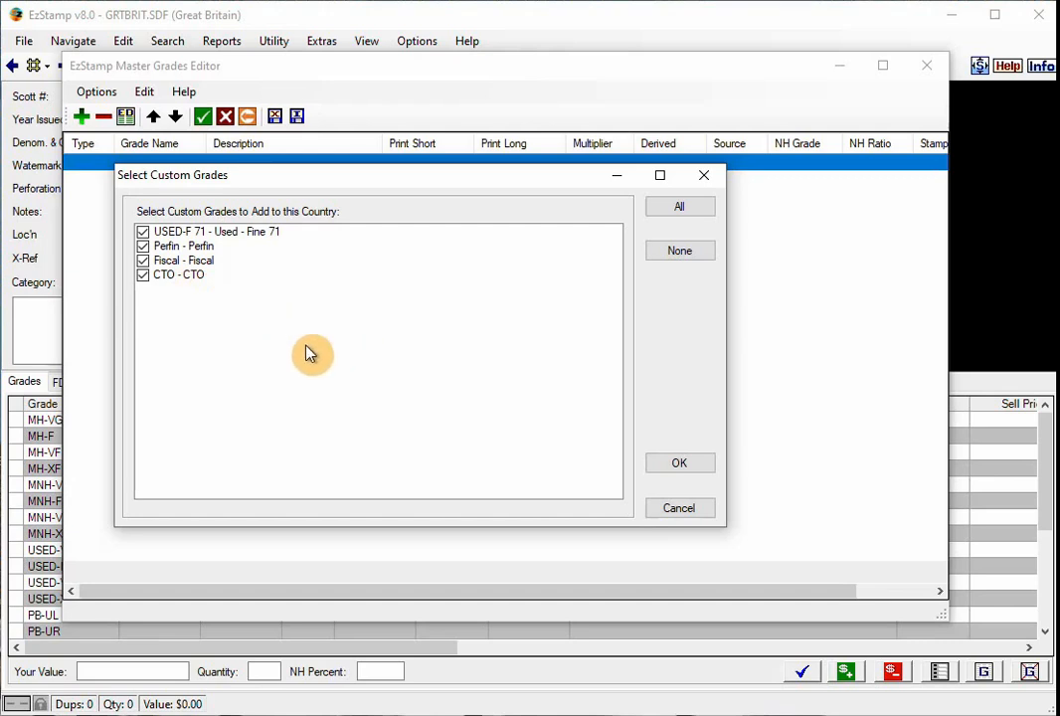
Exclude CTO and USED-F 71 from the selection, add only the Perfin and Fiscal grades to Great Britain, and save the configuration
click(143, 278)
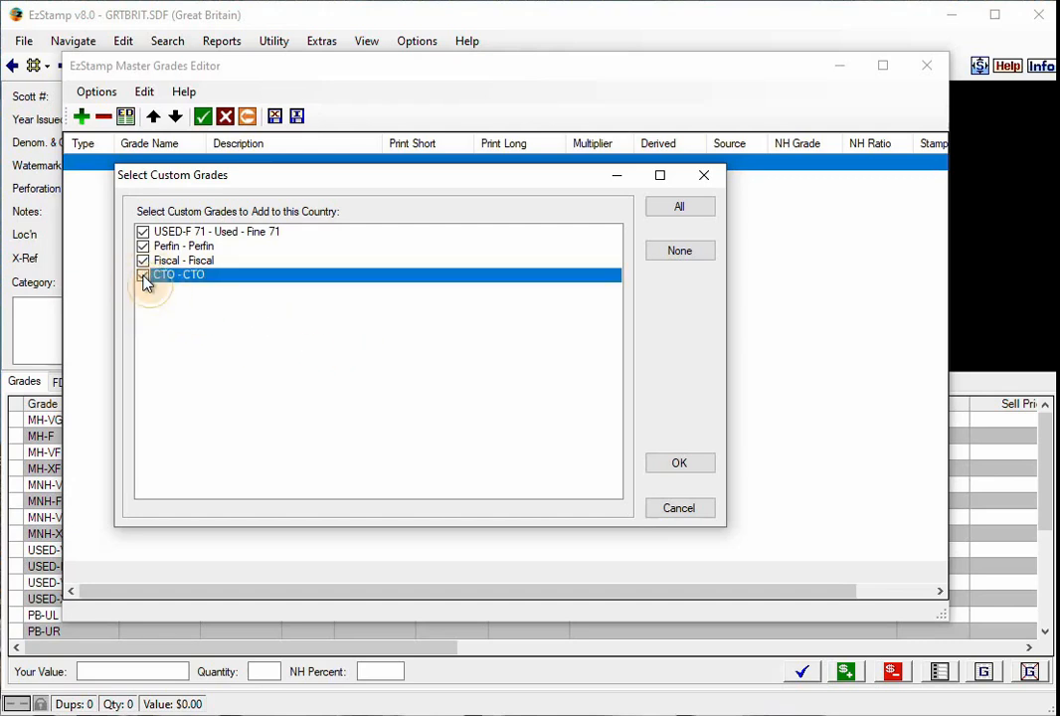
click(149, 232)
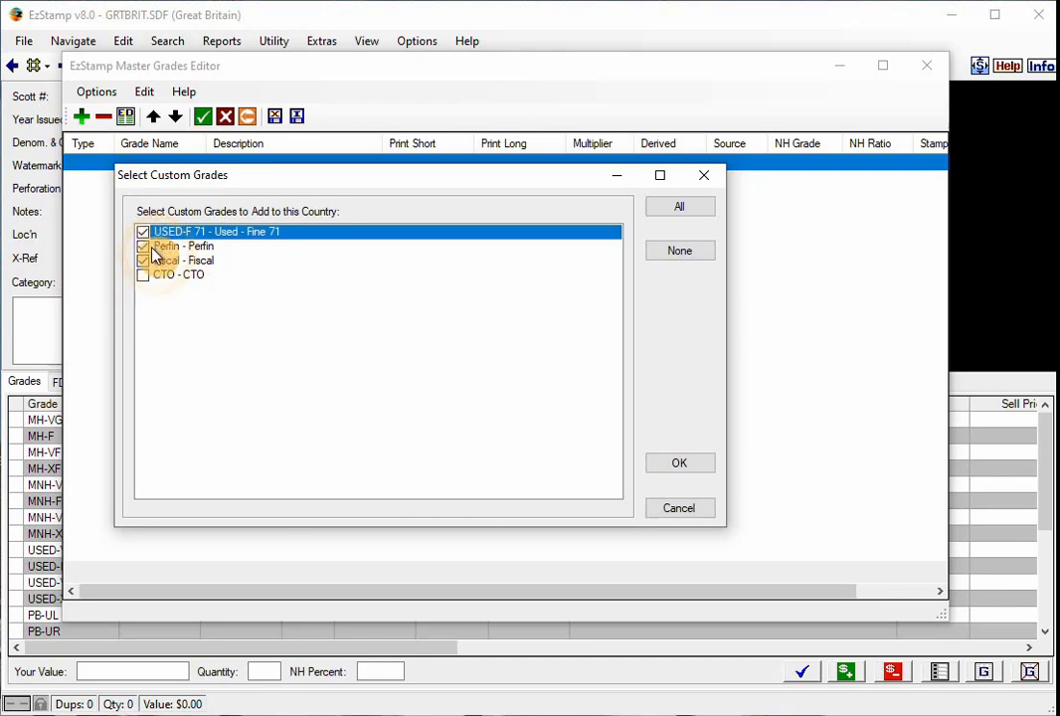
click(143, 232)
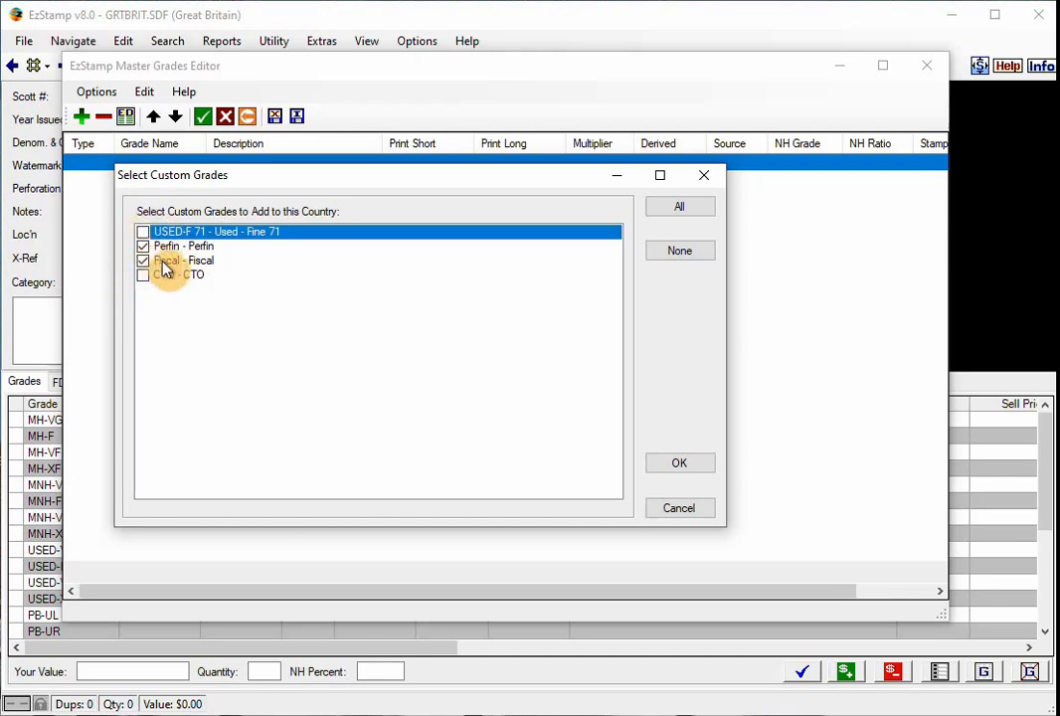
click(676, 465)
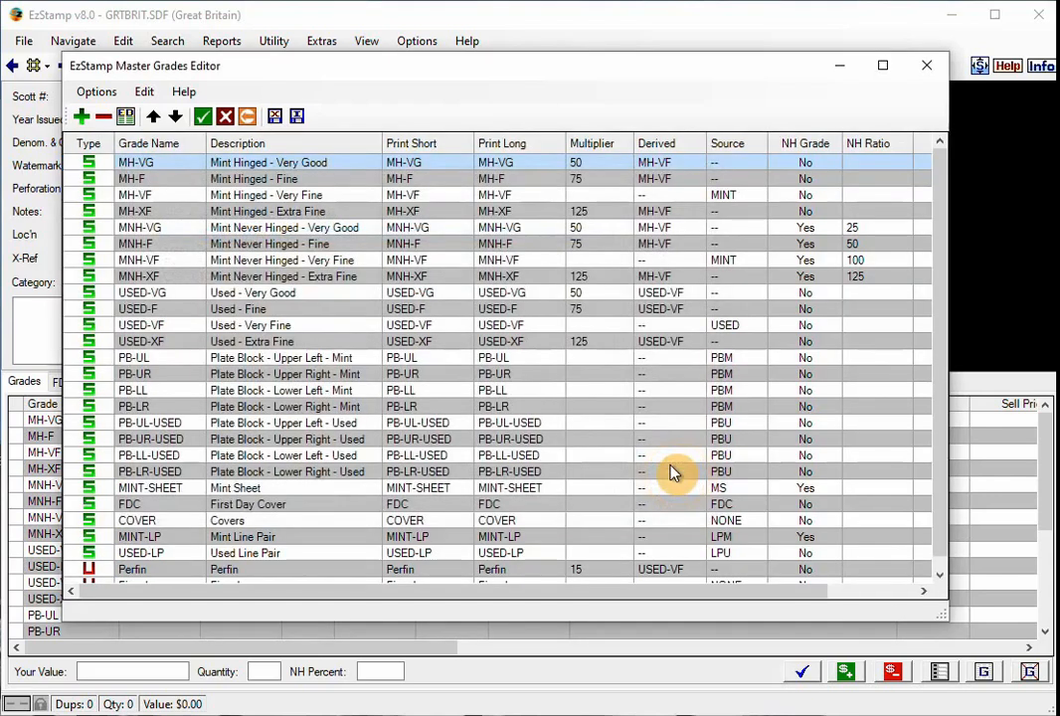
click(203, 117)
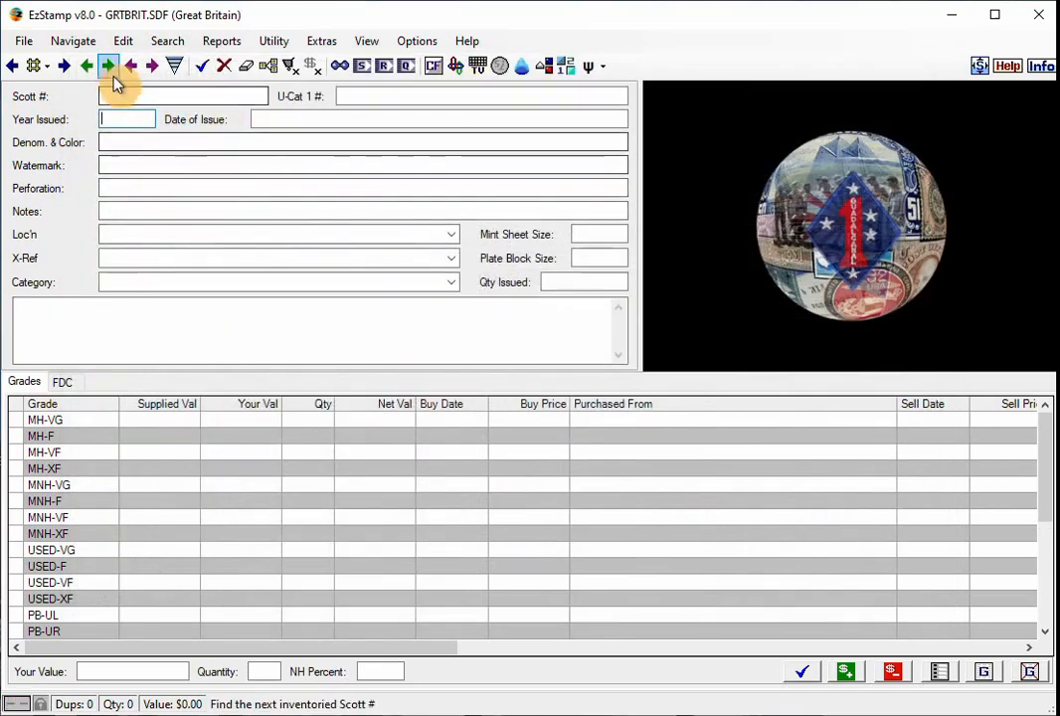
Go to the next inventoried Great Britain stamp and check its grade list for the added custom grades
click(107, 66)
scroll(295, 482, down, 5)
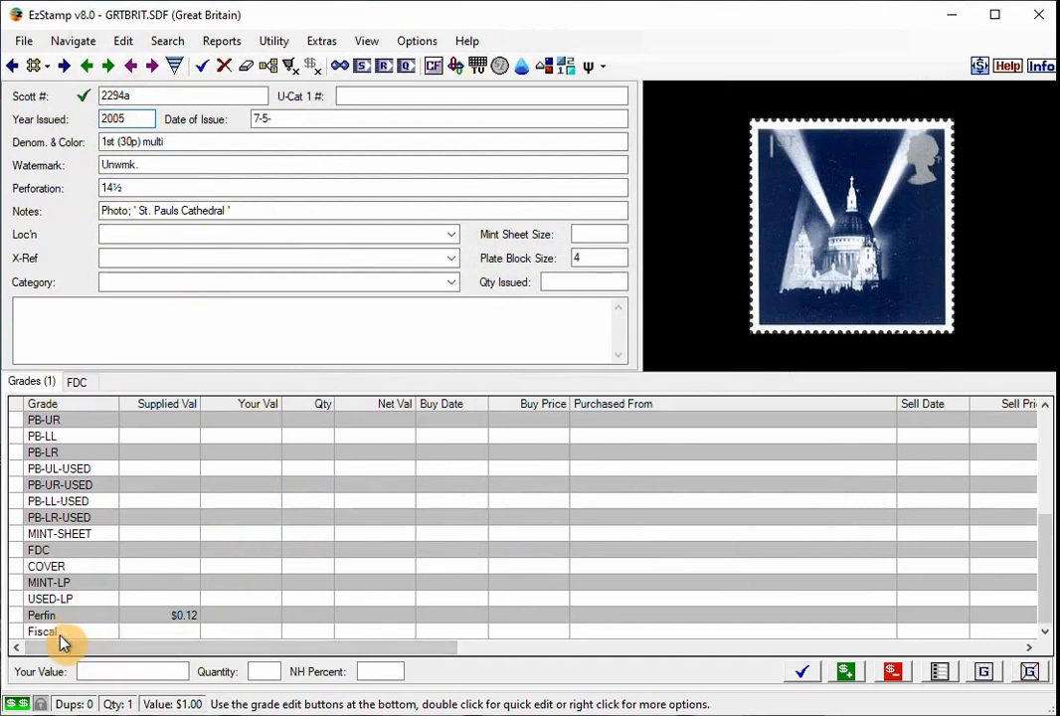
scroll(221, 575, up, 5)
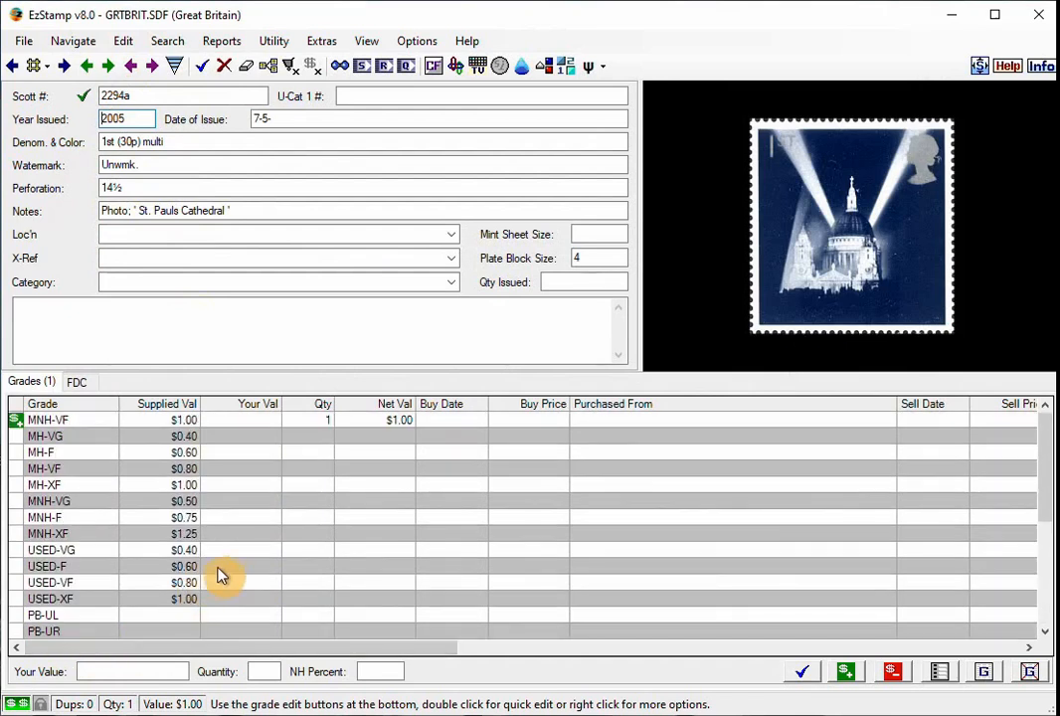